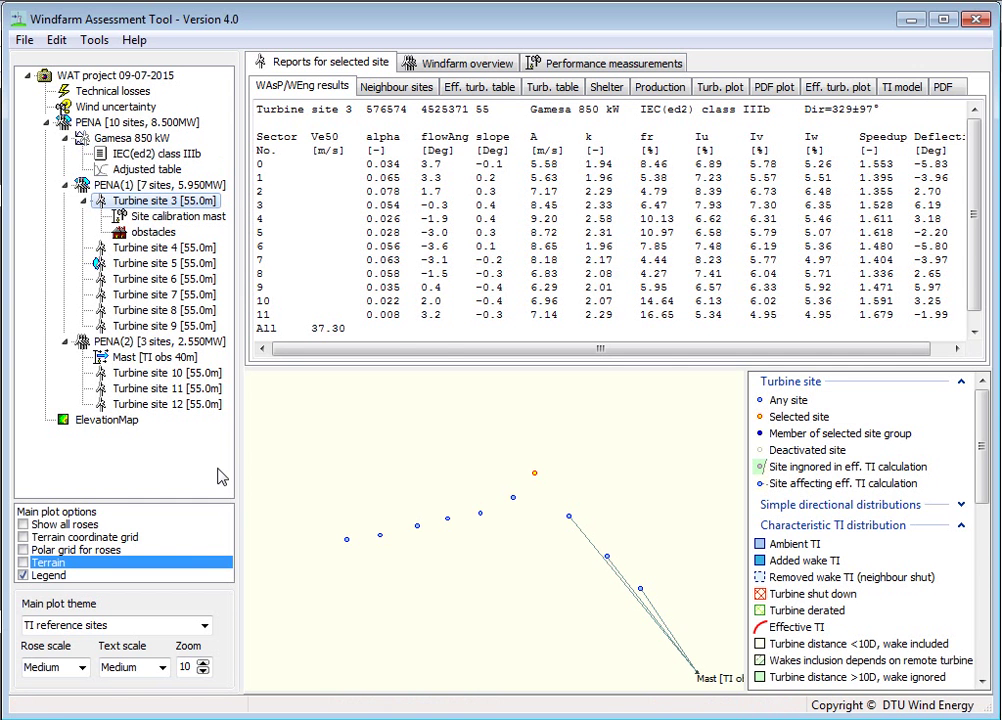
Bring up the list of open windows from Turbine site 3's WAsP/WEng results view
key("alt+Tab")
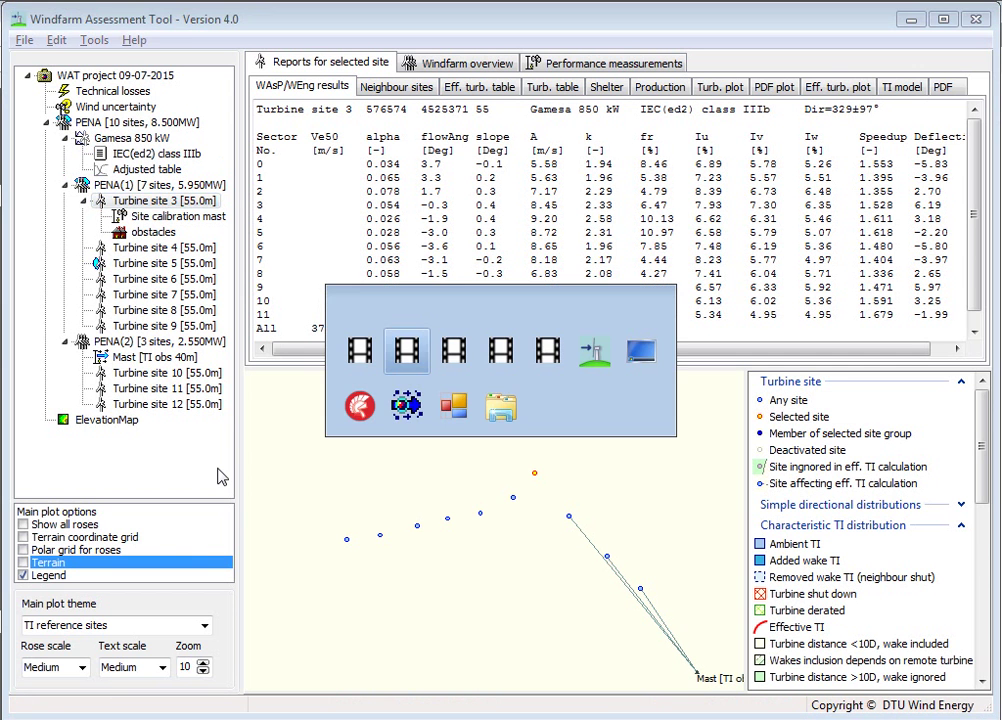
Import sites A1–A3 from 'Sites from Other wind farm.wsg' as a new Sites group
key("Tab")
key("Tab")
key("Tab")
key("Tab")
key("Tab")
key("Tab")
key("Tab")
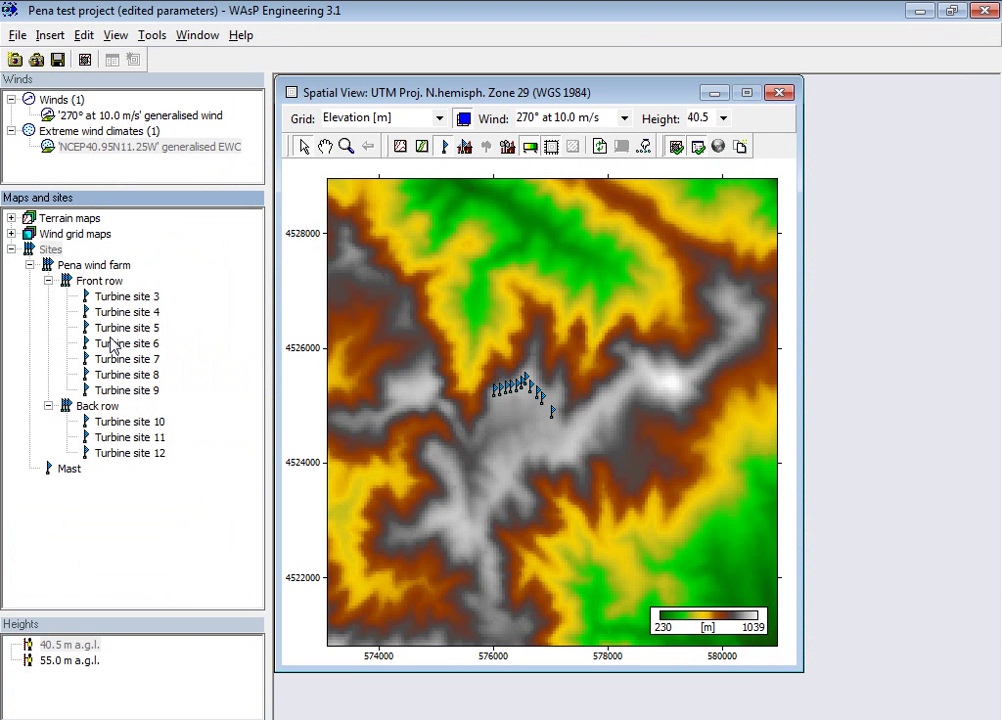
right_click(47, 250)
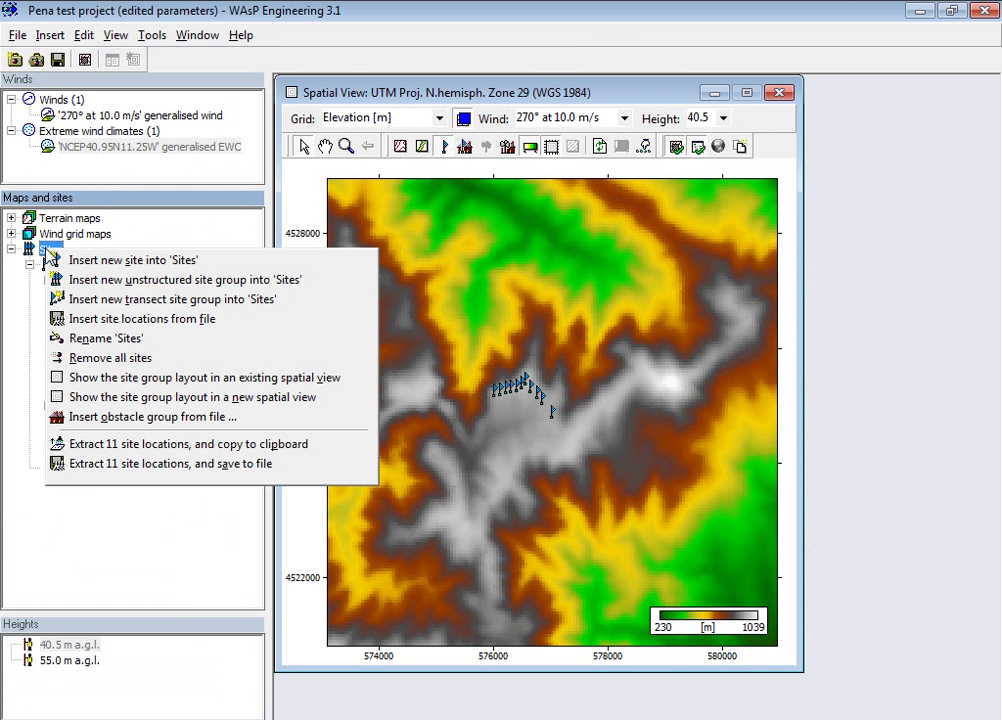
left_click(104, 325)
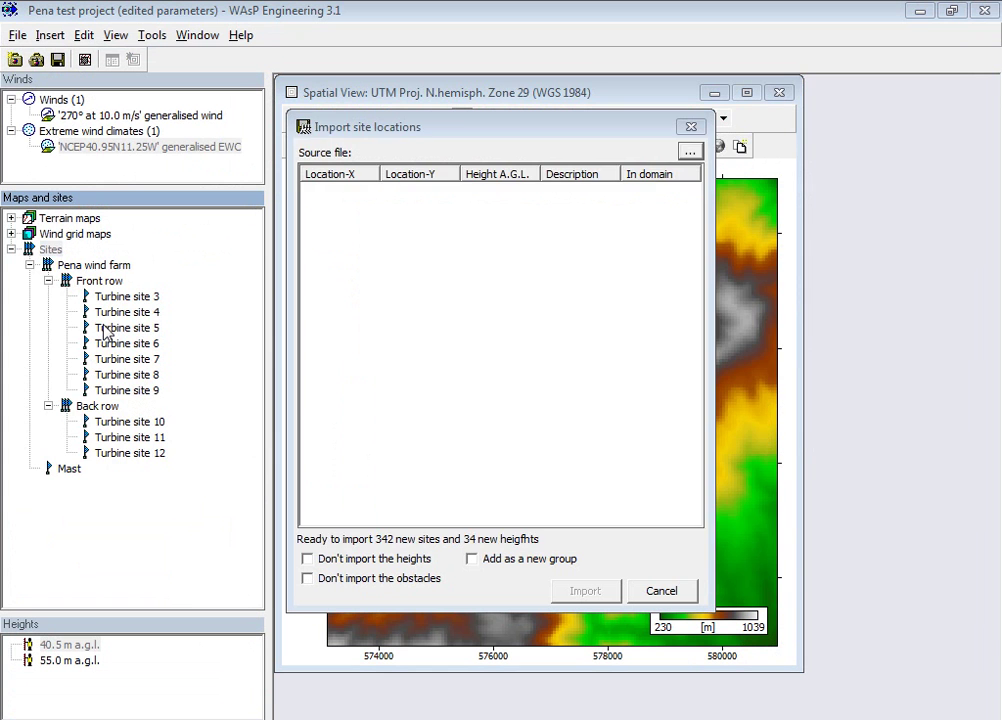
left_click(385, 318)
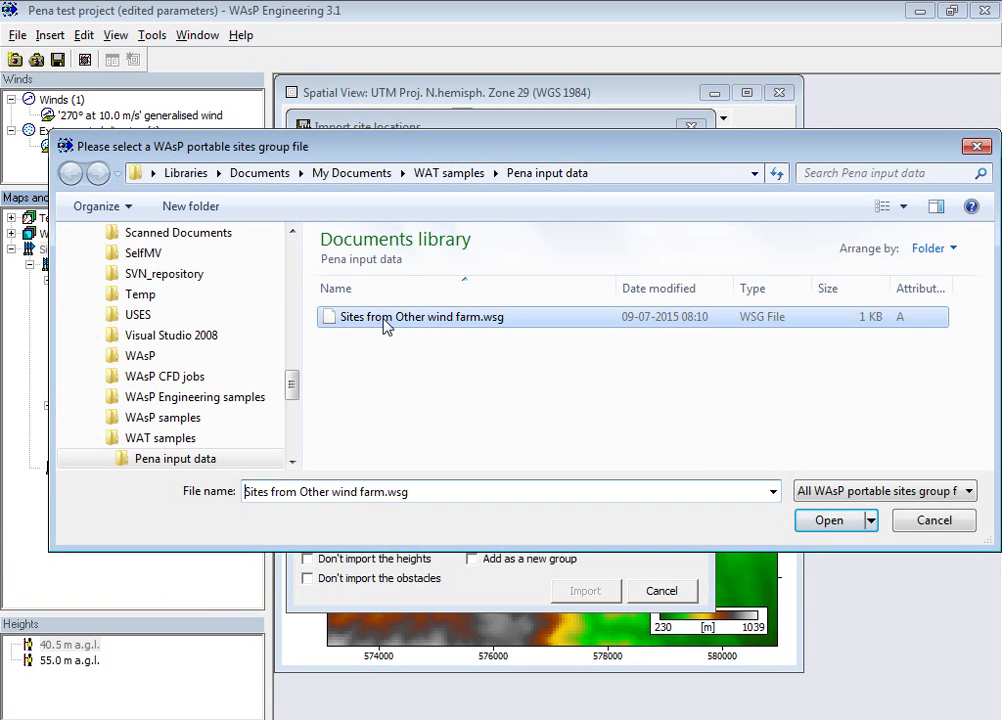
left_click(829, 522)
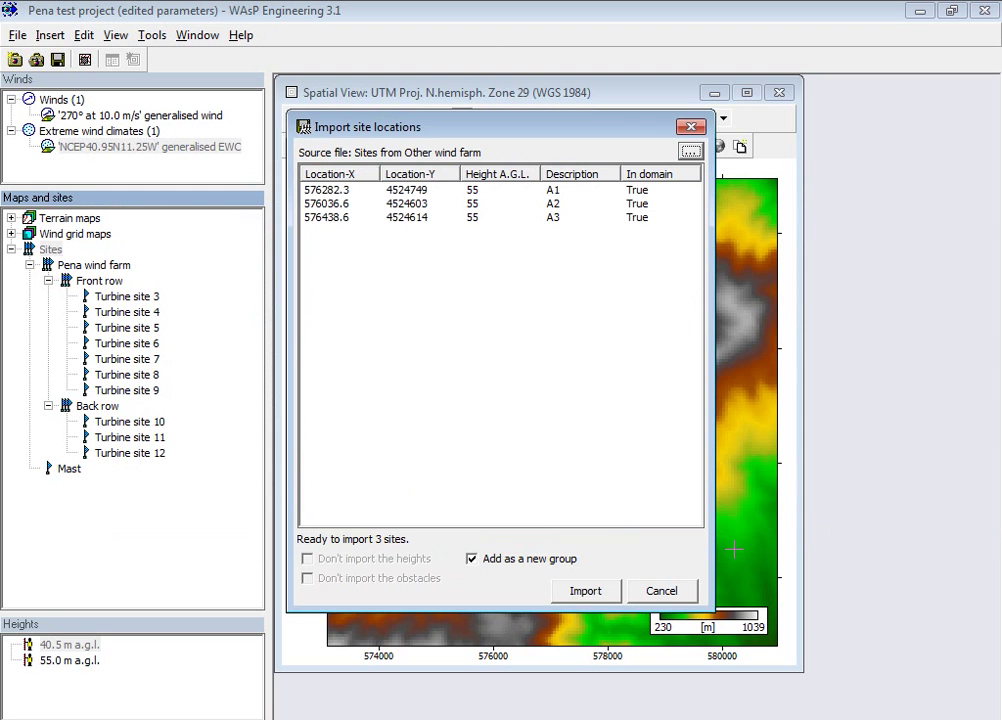
left_click(590, 593)
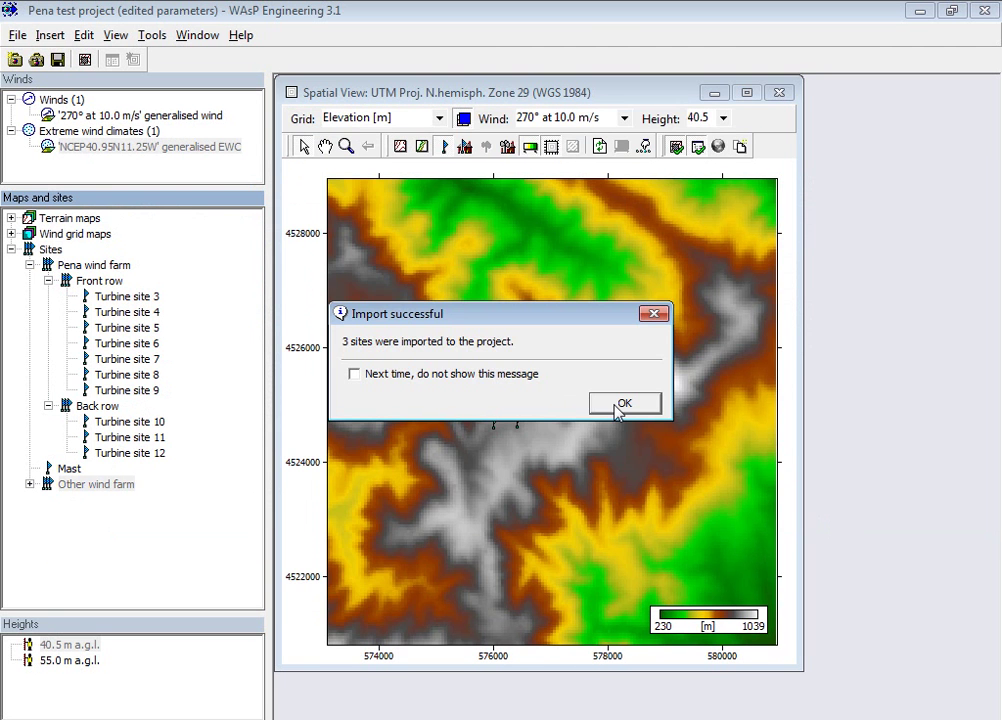
left_click(622, 403)
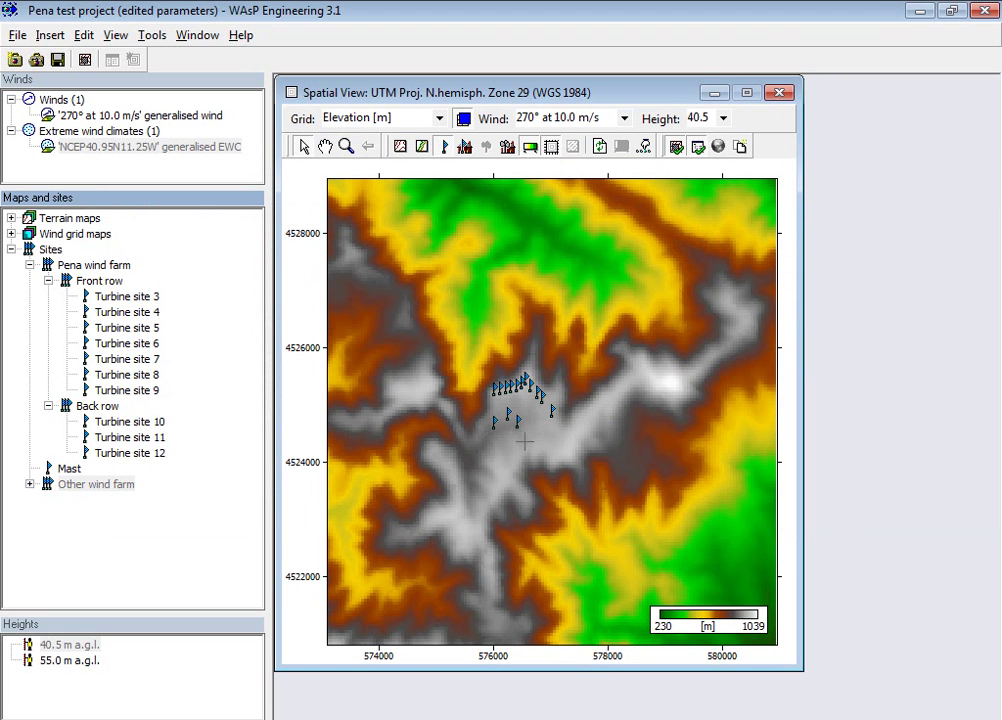
Select Other wind farm's 40.5 m height, run Prepare data for WAT, and return to WAT
left_click(30, 484)
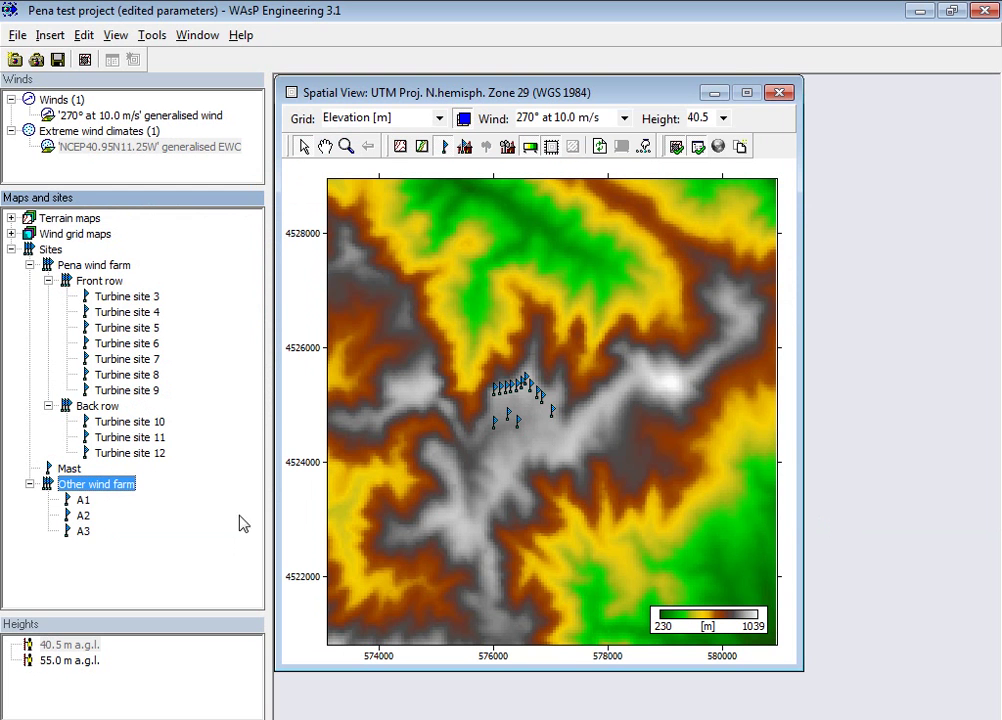
left_click(70, 645)
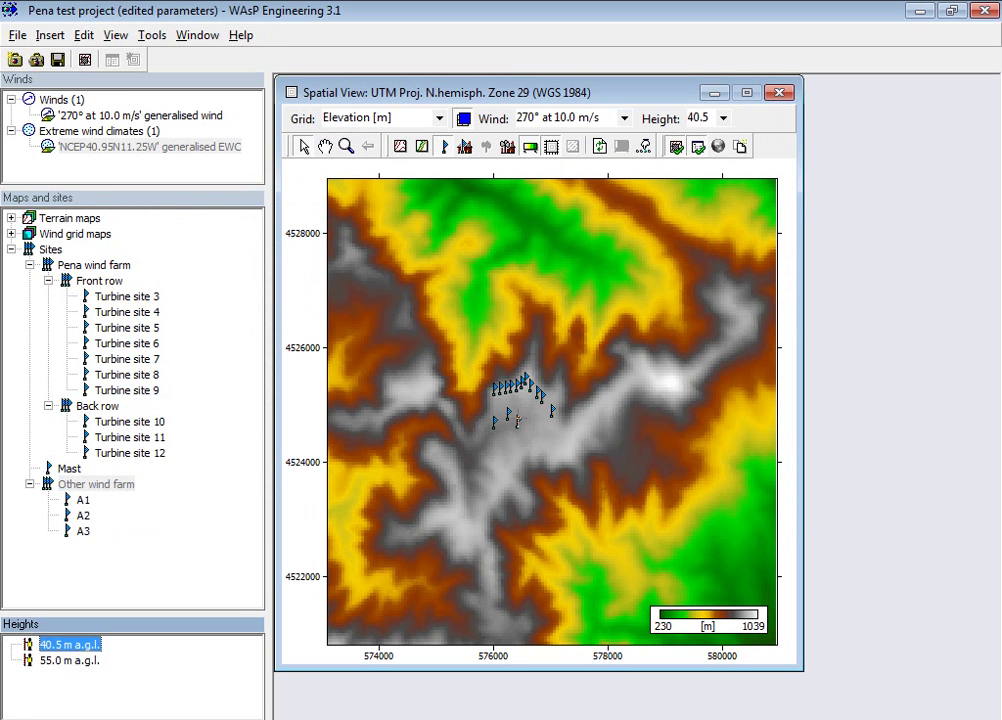
mouse_move(511, 423)
left_click(150, 36)
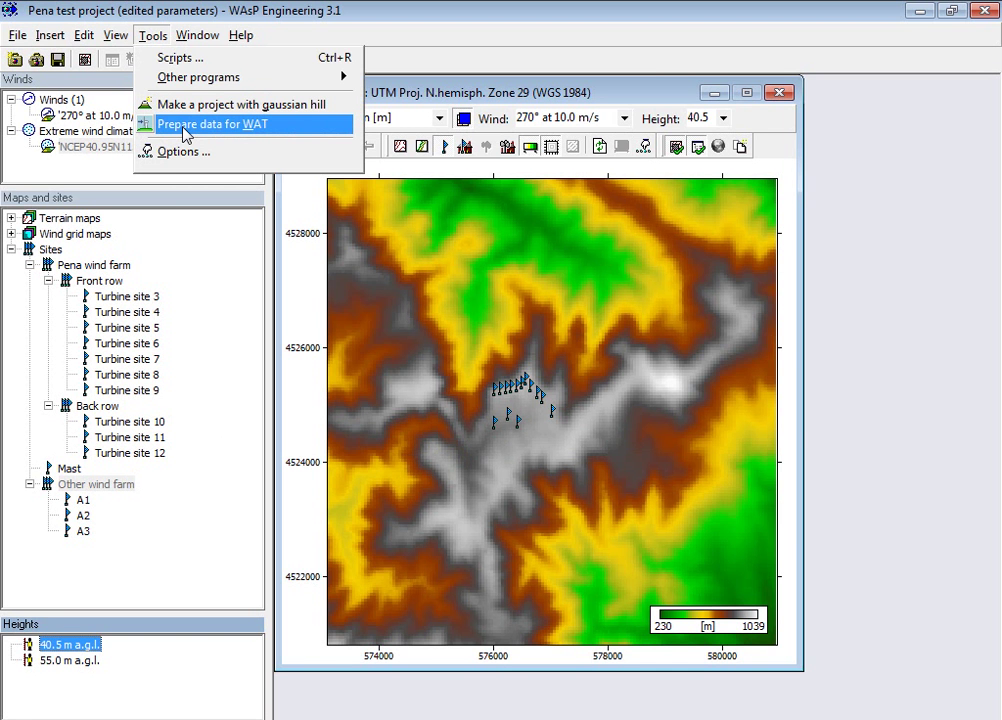
left_click(197, 172)
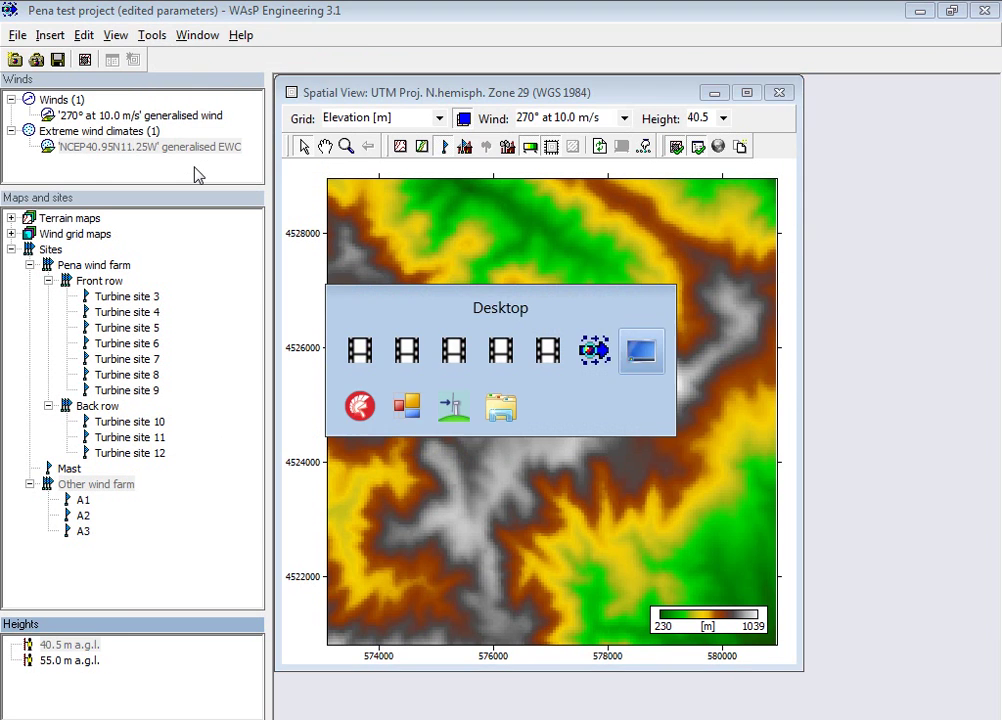
key("alt+Tab")
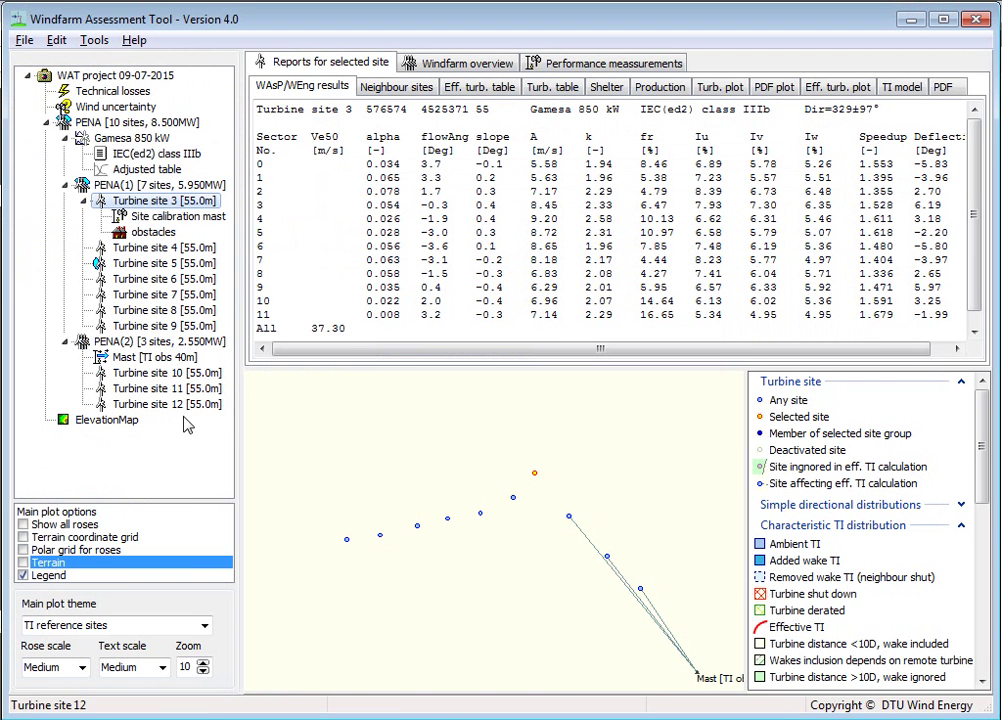
Add the other wind farm's WAsP/WEng results file with Vestas V39 (500 kW) turbine data
left_click(55, 40)
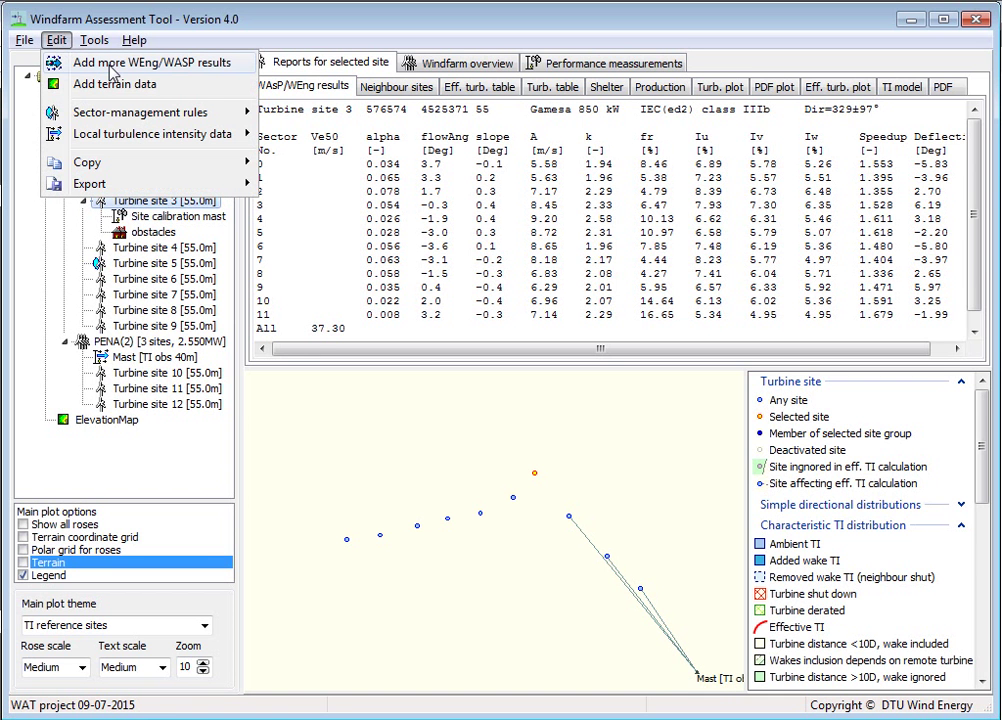
left_click(193, 65)
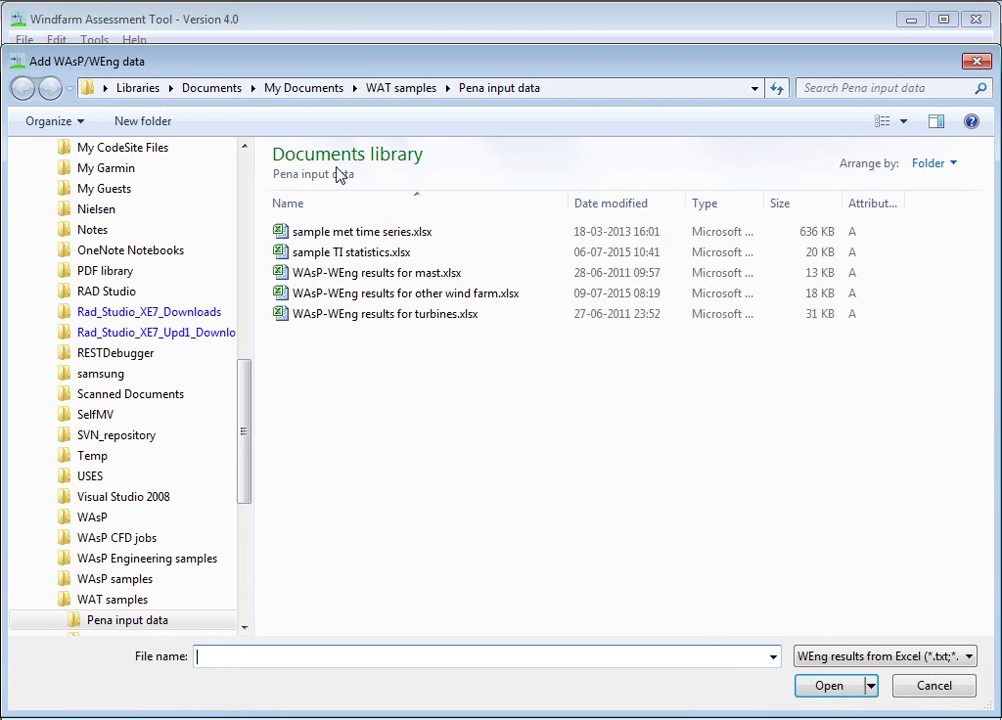
left_click(378, 304)
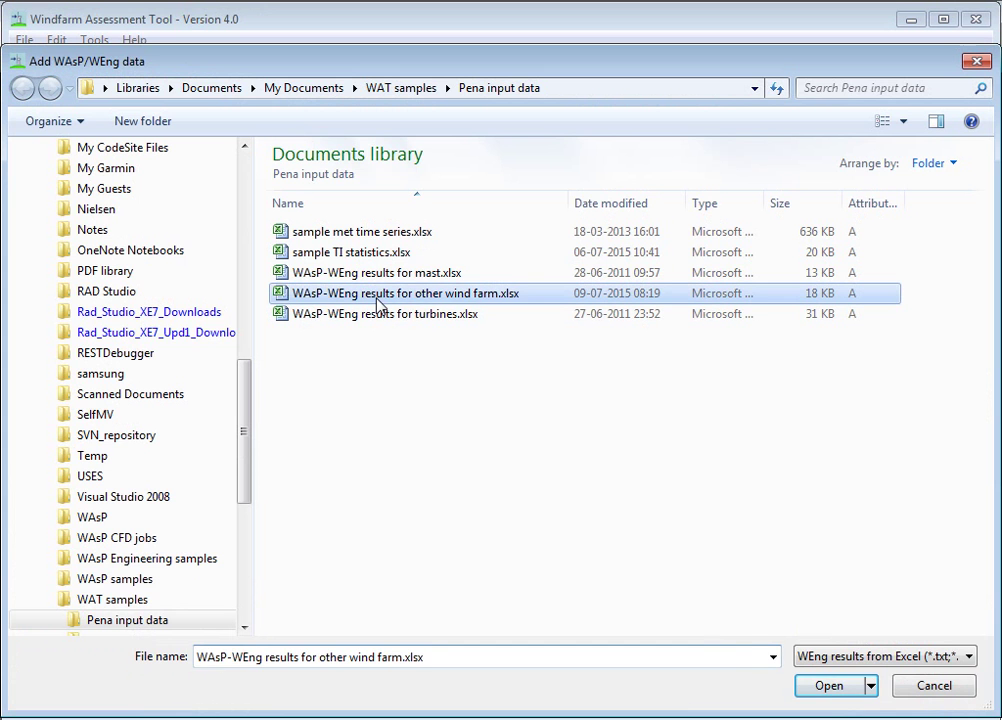
double_click(378, 304)
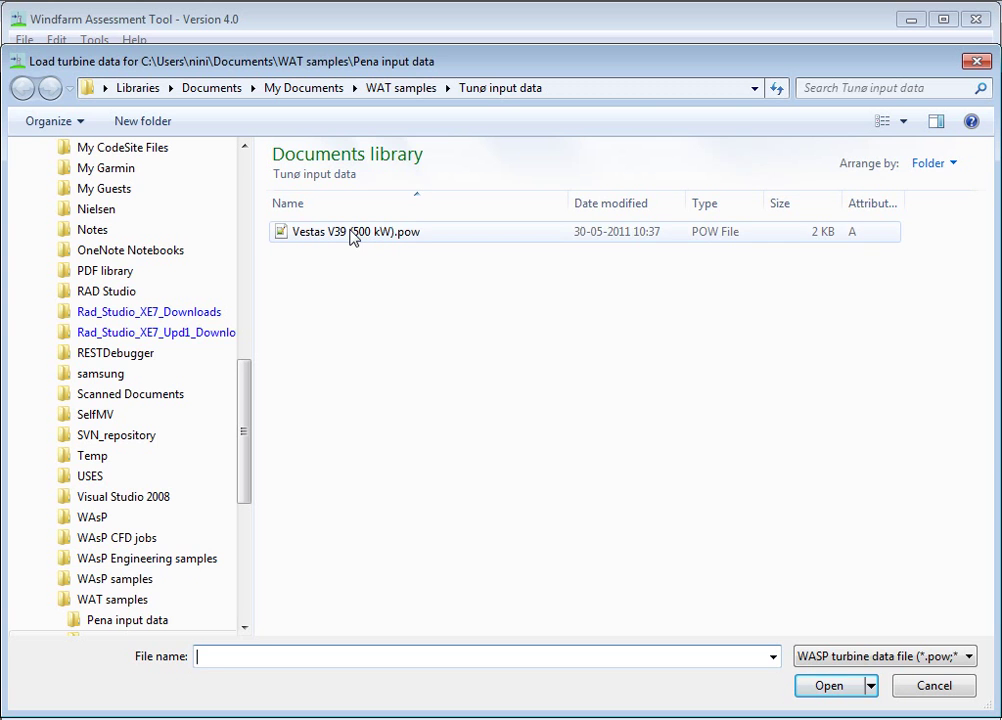
double_click(352, 233)
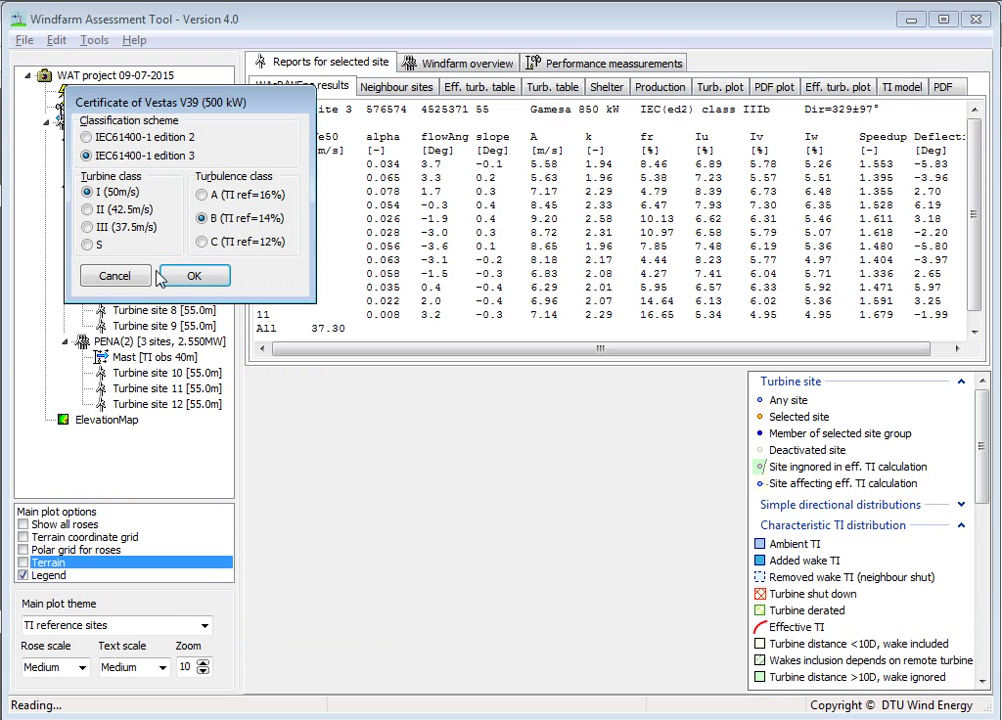
Classify the V39 under IEC61400-1 edition 2 and merge the new sites into the project
left_click(86, 137)
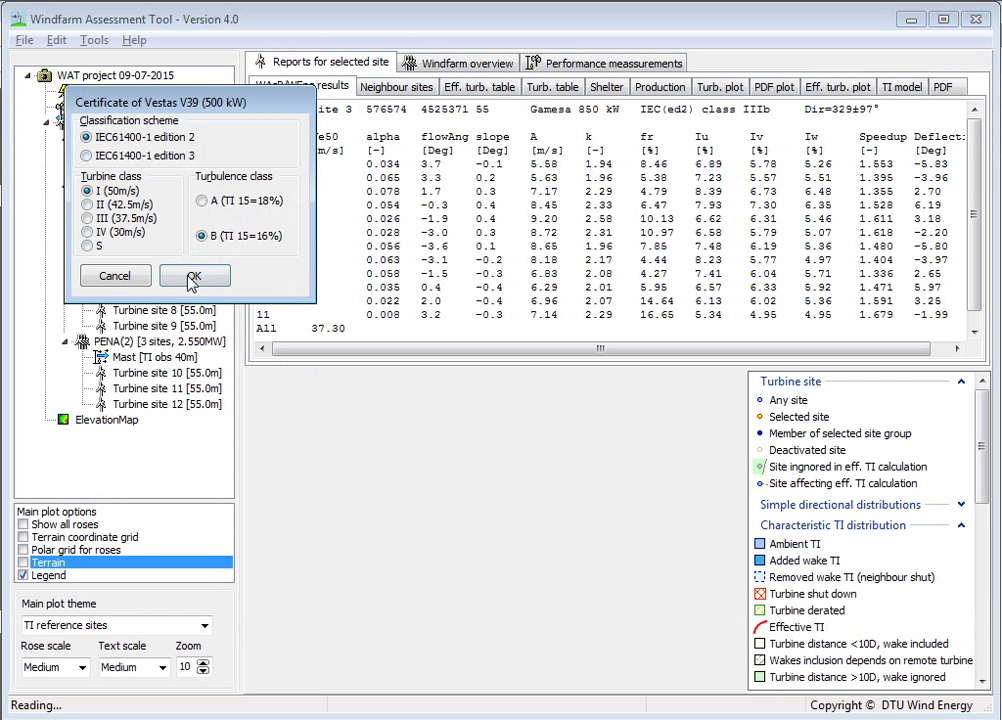
left_click(193, 277)
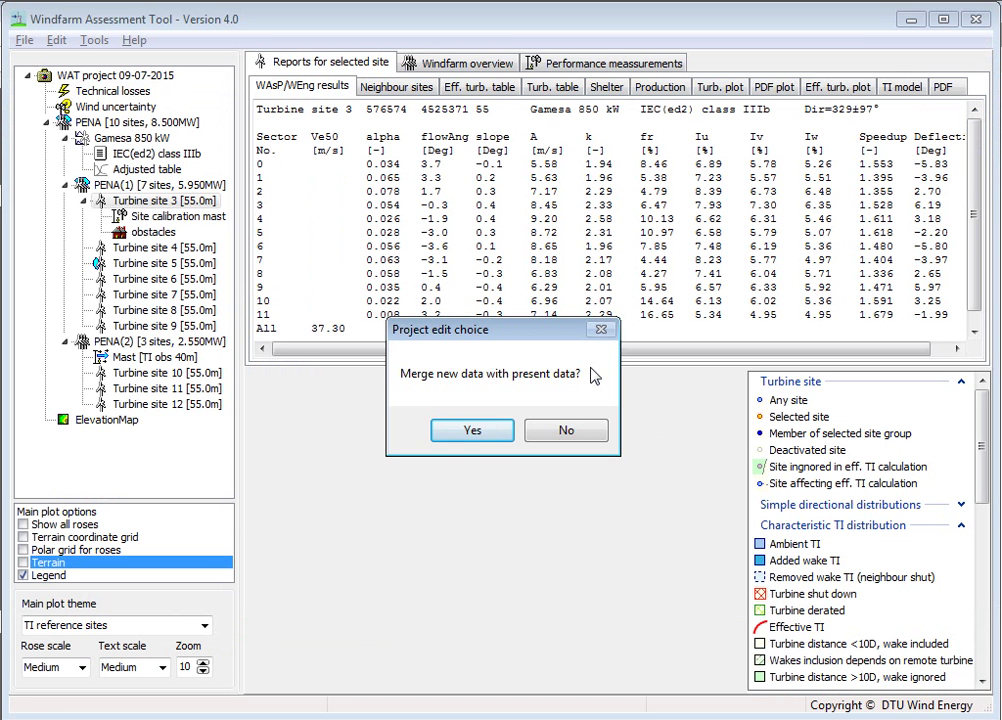
left_click(470, 430)
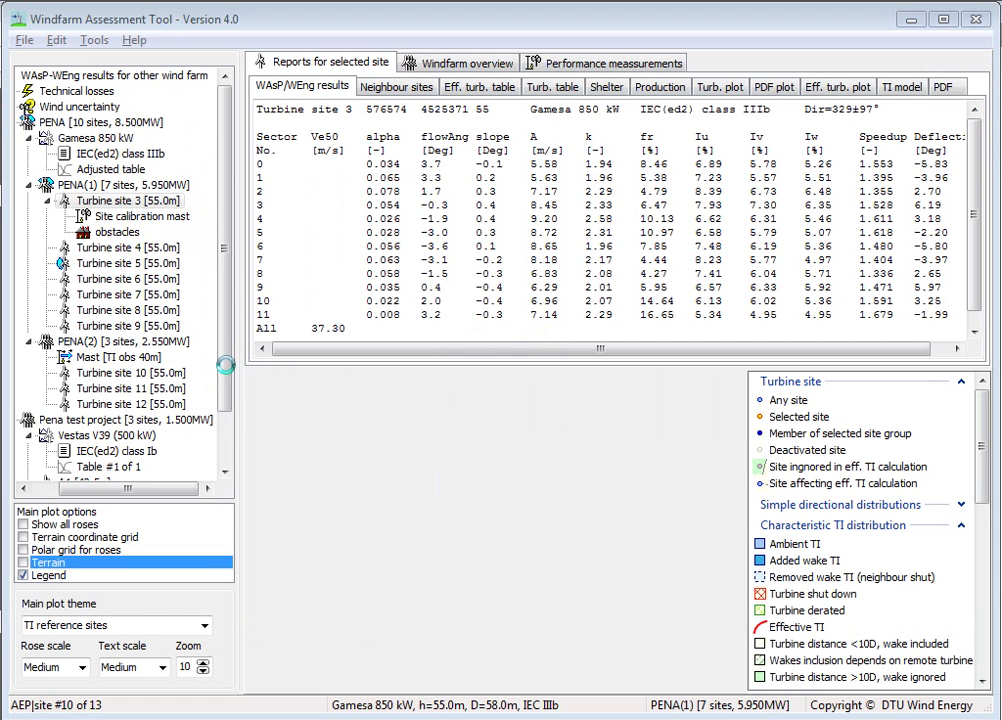
Show the windfarm production overview with A1–A3, totalling 24.054 GWh gross and 21.663 GWh net
left_click_drag(226, 217, 155, 383)
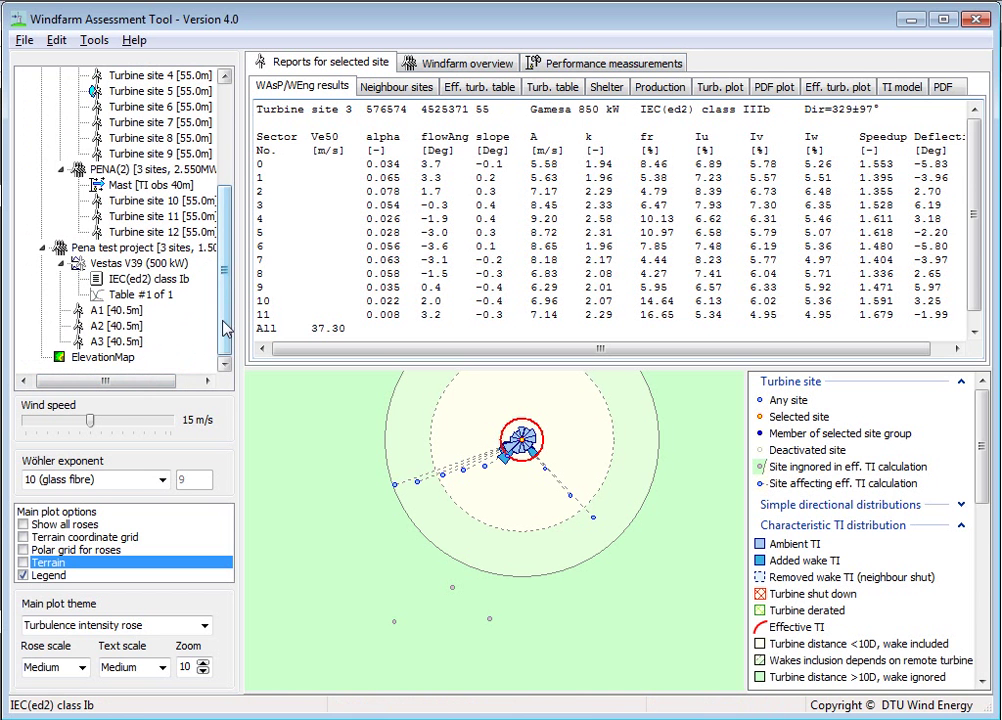
scroll(244, 213, "up", 1)
scroll(241, 297, "up", 3)
scroll(241, 297, "down", 4)
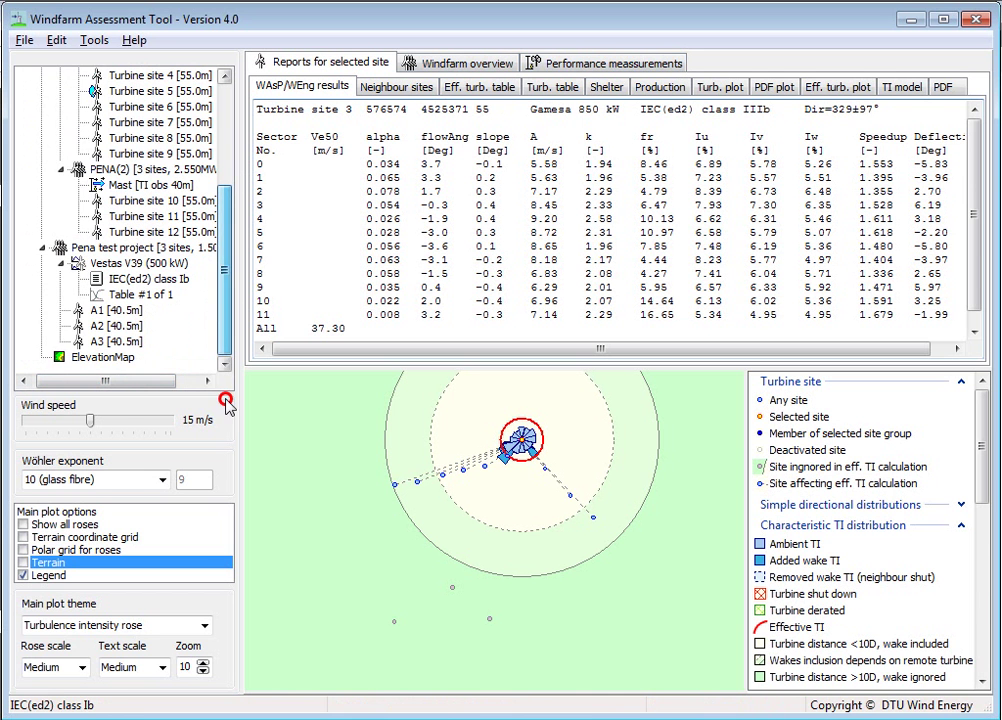
left_click(466, 68)
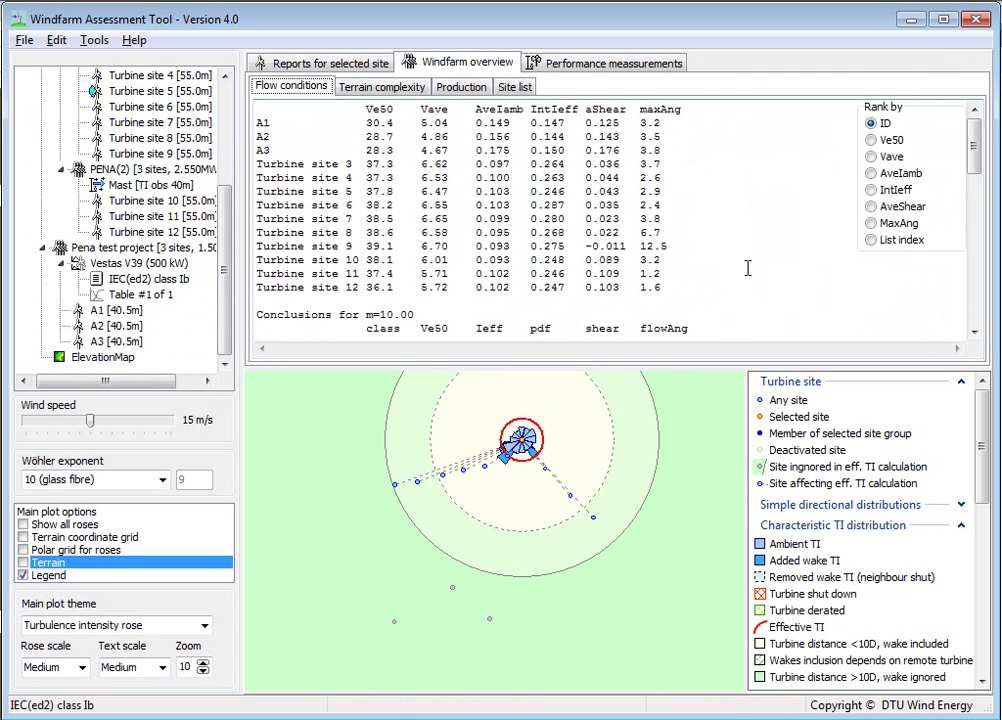
left_click(443, 87)
left_click_drag(975, 194, 975, 253)
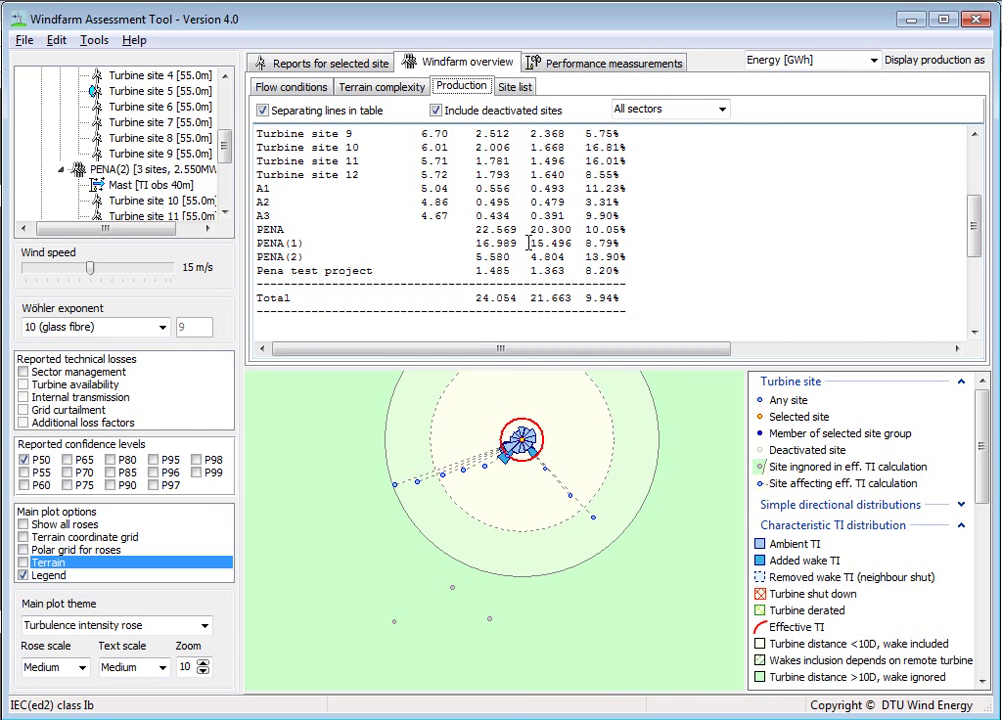
right_click(141, 176)
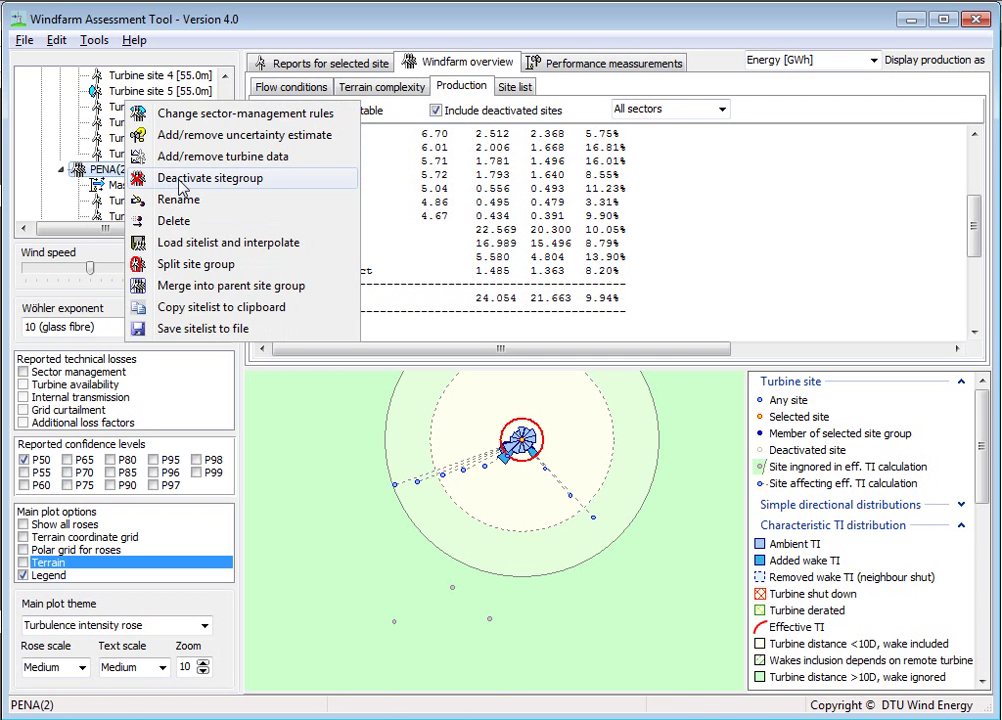
Deactivate the PENA(2) site group and view the Flow conditions overview rating A1–A3 IbEd2
left_click(145, 178)
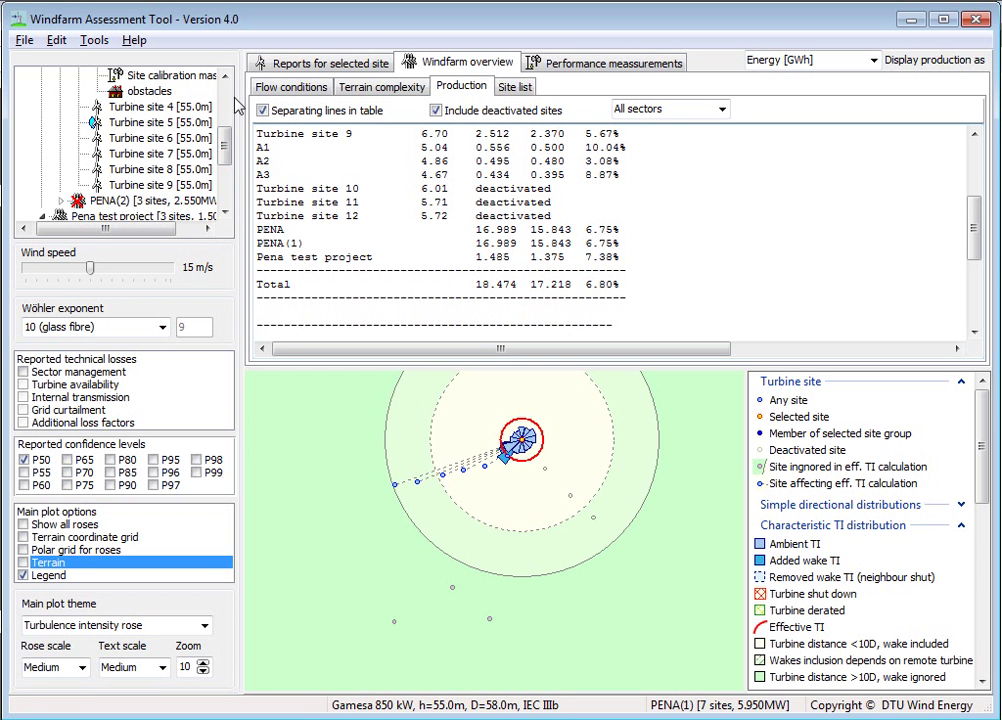
left_click_drag(226, 163, 226, 100)
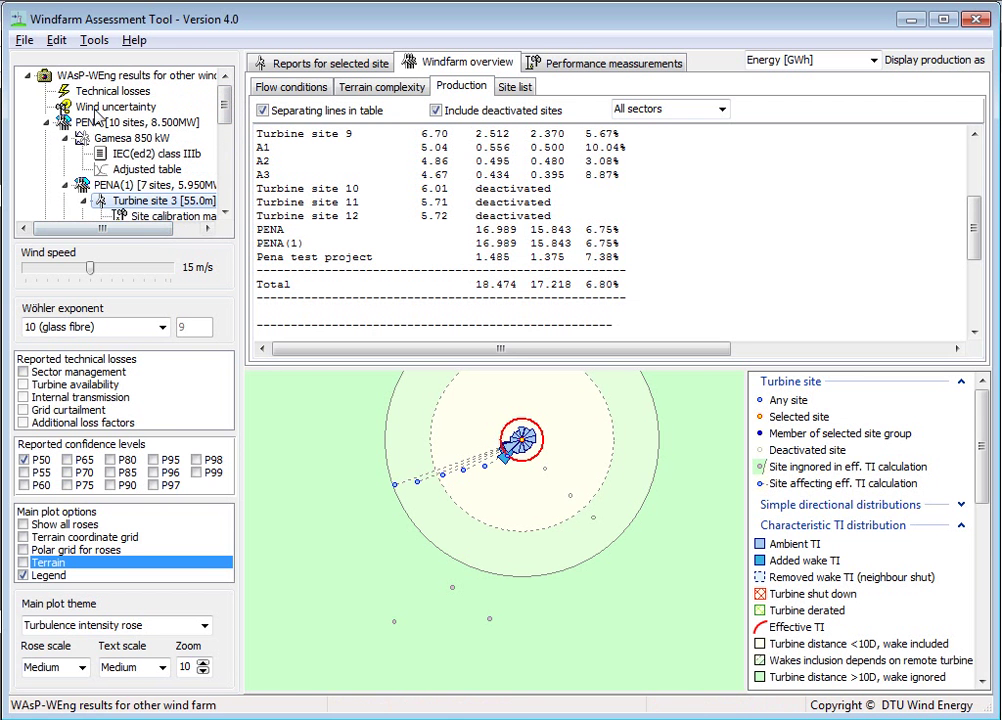
left_click(291, 87)
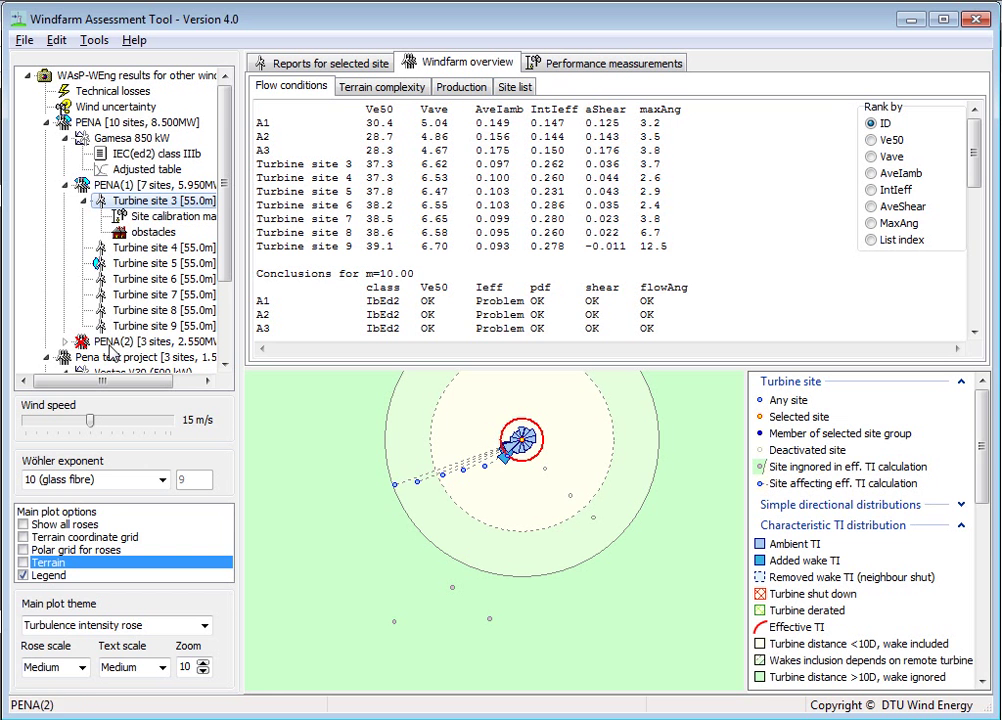
Copy global uncertainty to PENA(1), excluding wind measurements and long-term climate correction (AEP uncertainty 12.02%)
right_click(125, 188)
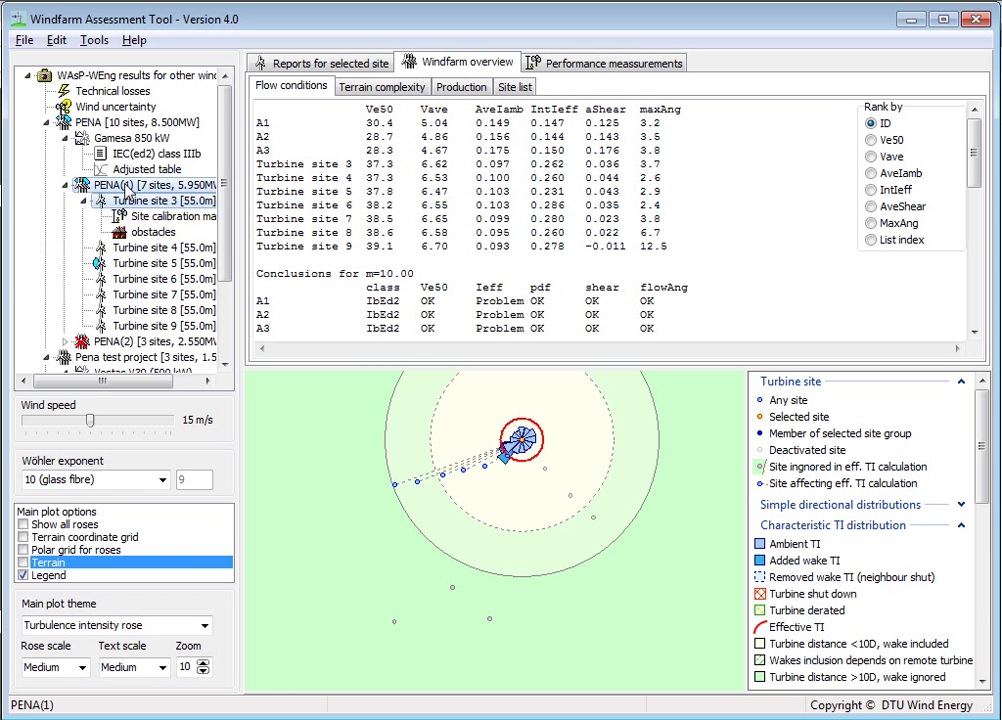
left_click(153, 152)
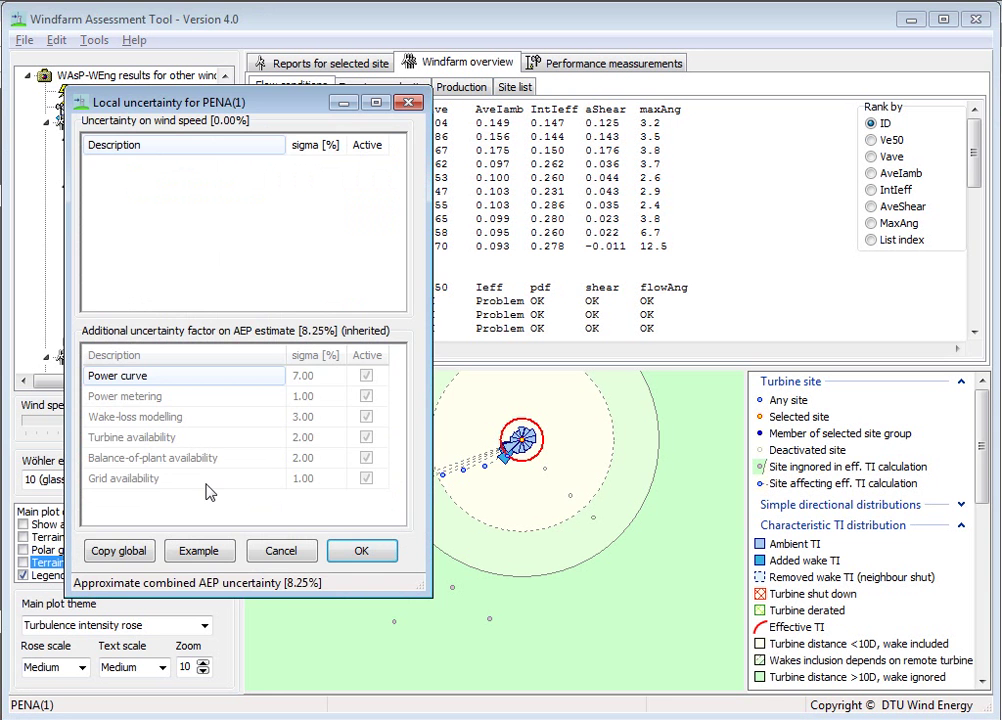
left_click(138, 552)
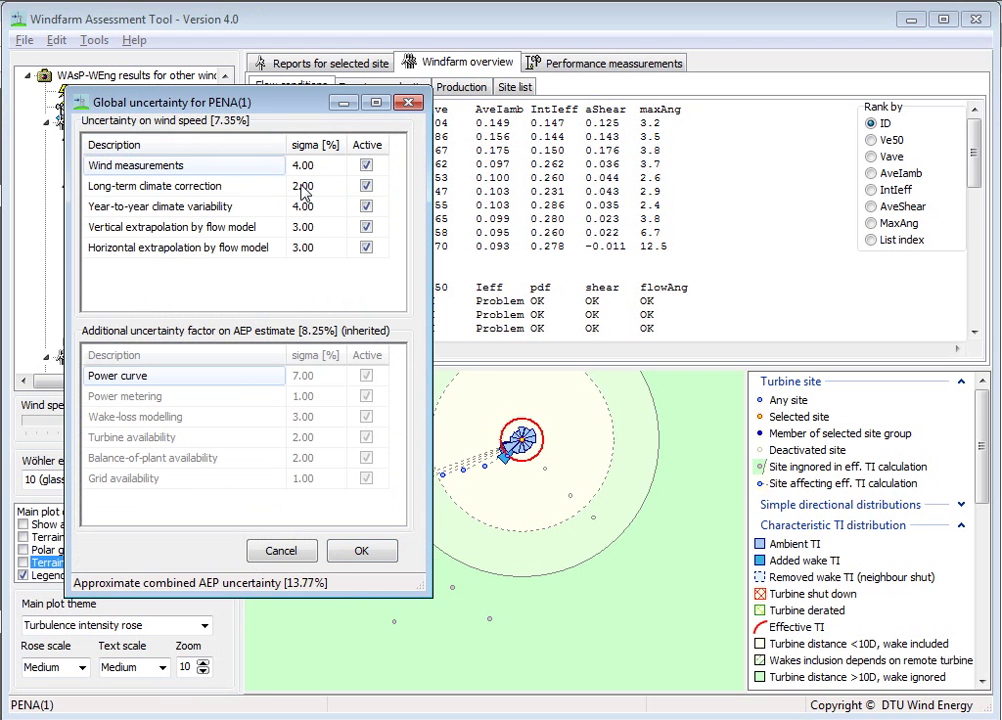
left_click(367, 166)
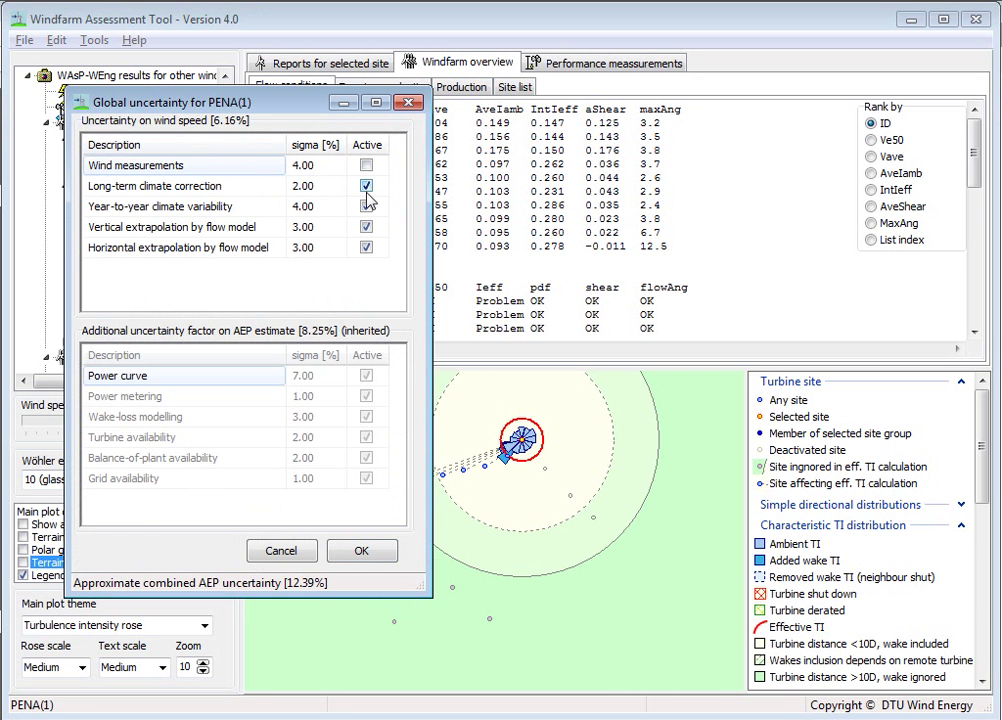
left_click(366, 188)
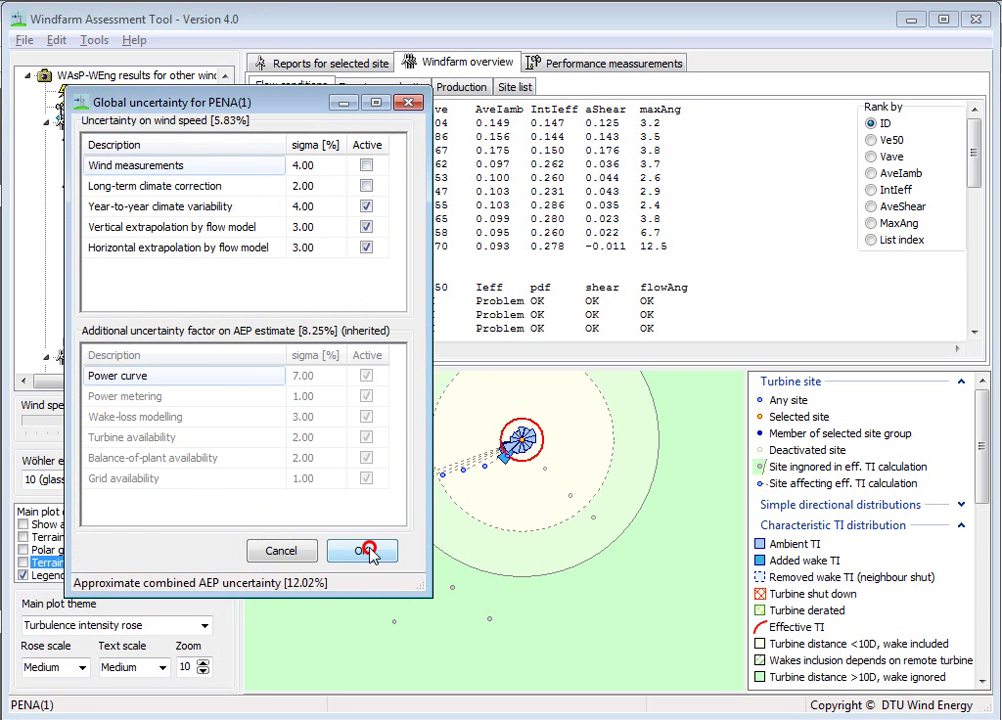
left_click(365, 551)
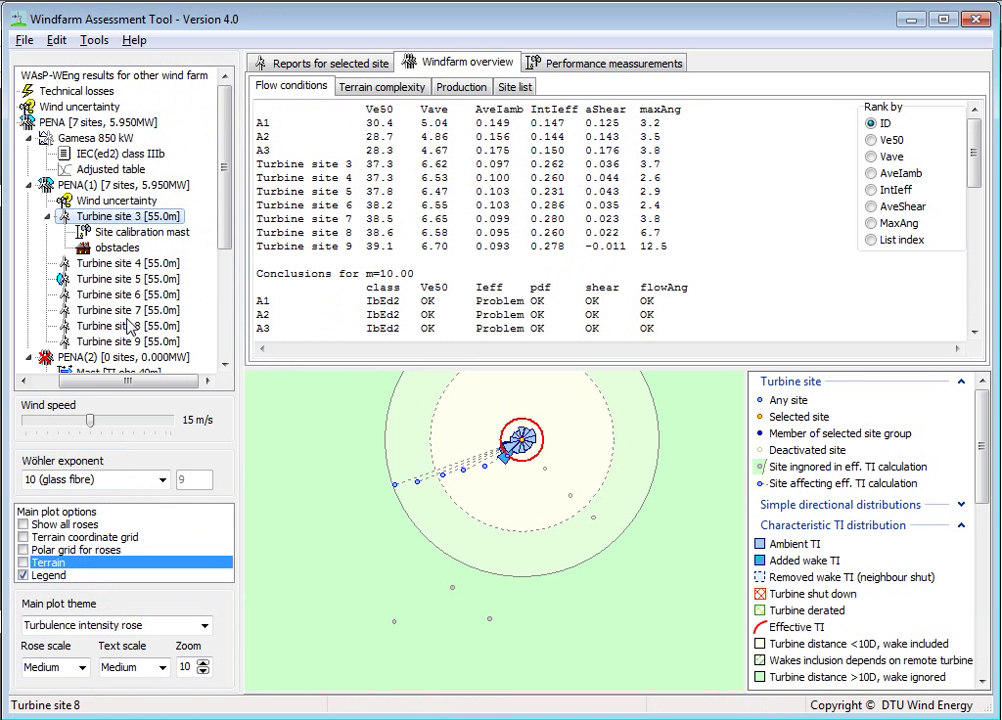
left_click_drag(99, 381, 71, 389)
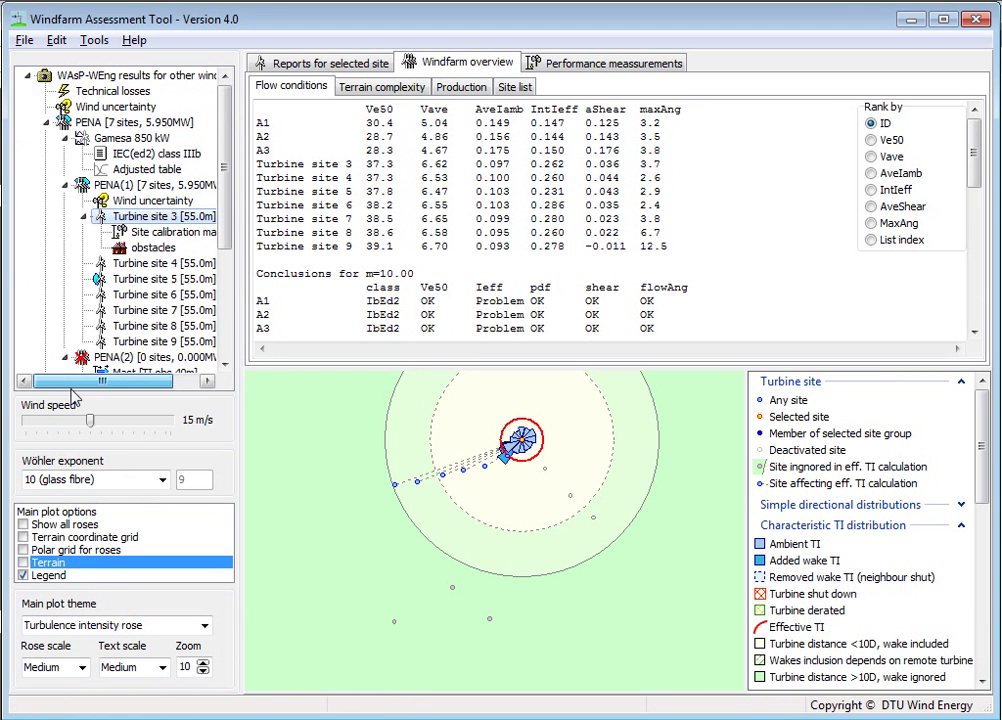